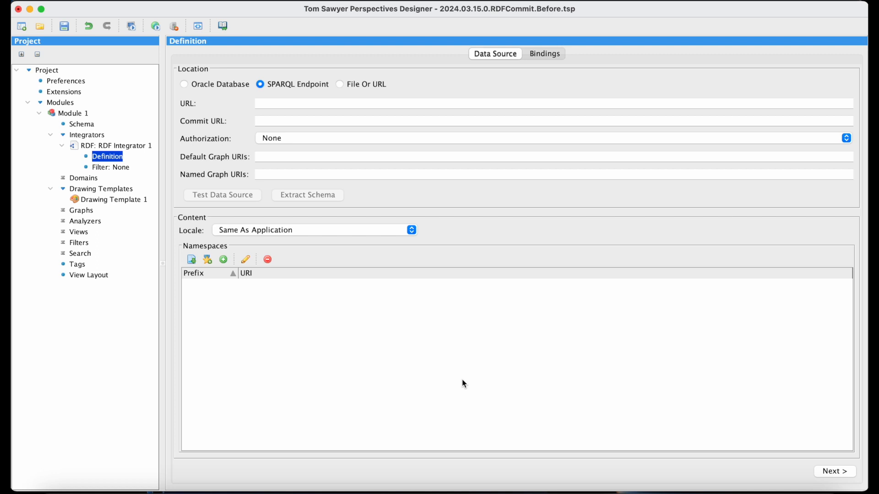
- Set the RDF integrator's data source to the model file RDFIntegrator.n3 from the data folder and test the data source
left_click(340, 84)
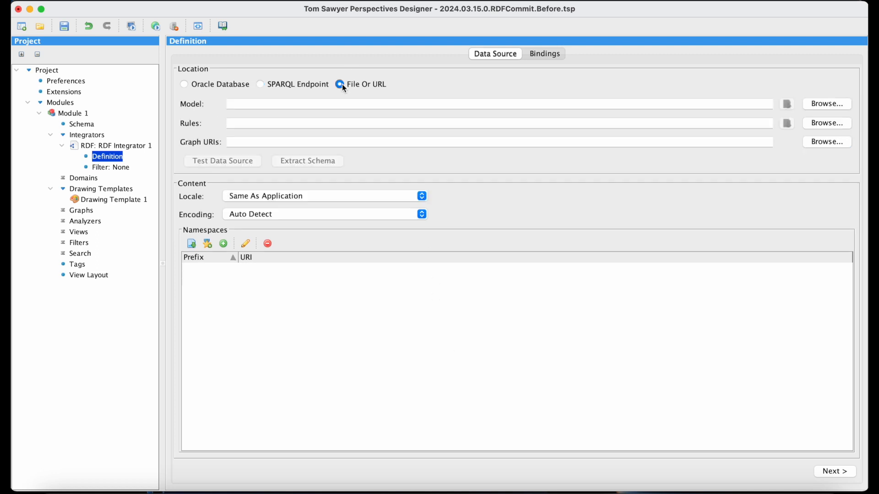
left_click(811, 105)
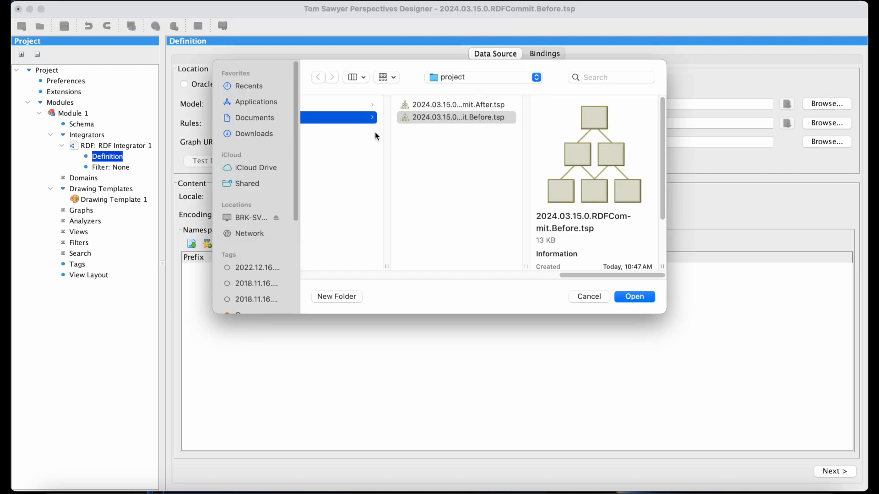
left_click(356, 105)
left_click(484, 106)
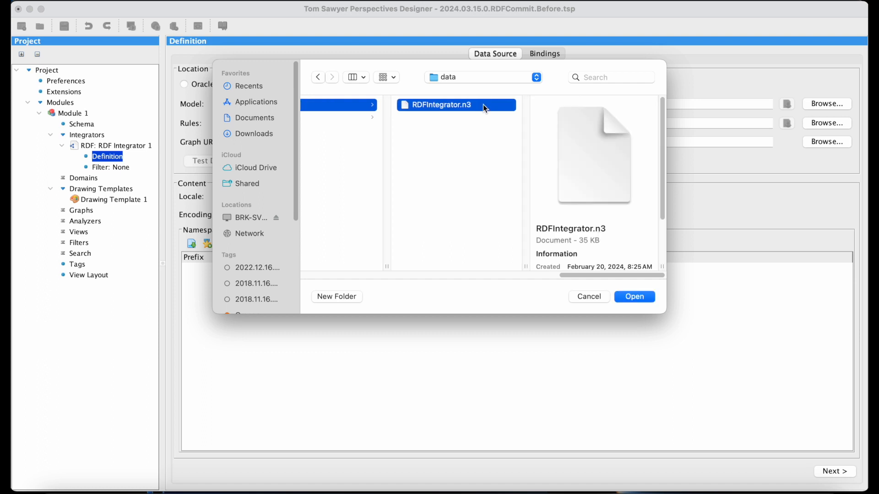
left_click(639, 297)
left_click(231, 163)
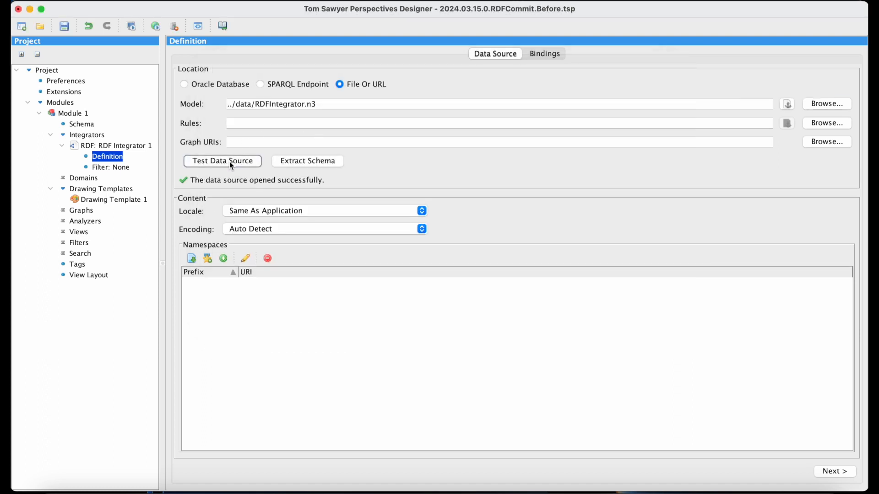
- Extract the schema from the data source with the Device and Connection element types, all their attributes and the name1 namespace
left_click(334, 163)
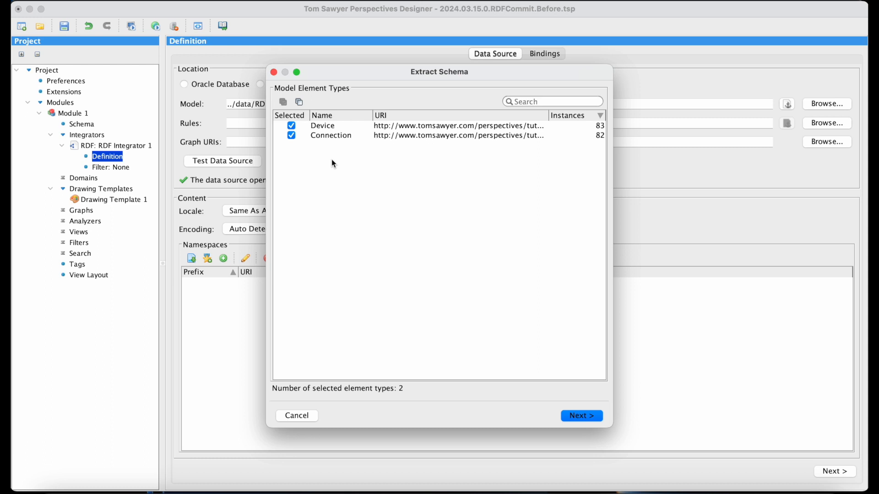
left_click(582, 415)
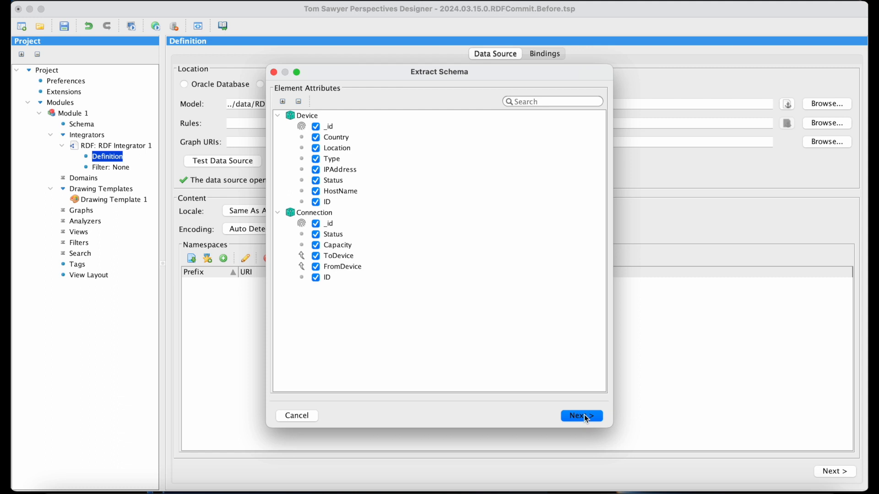
left_click(582, 416)
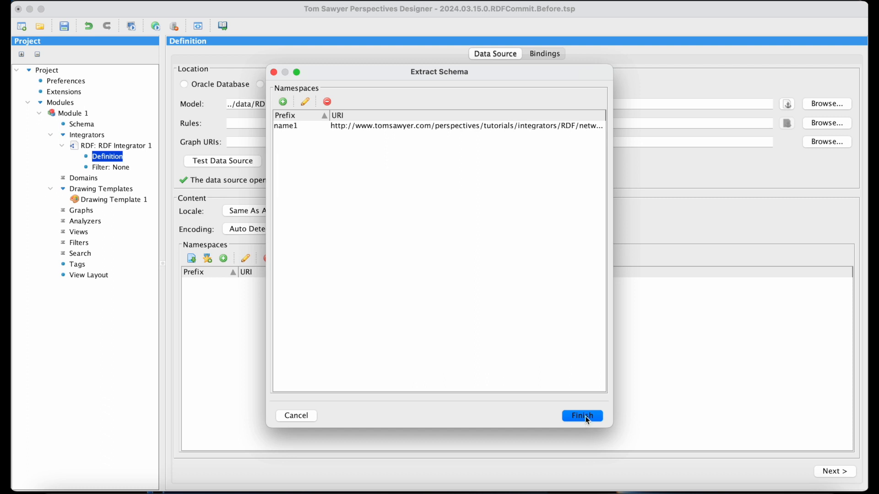
left_click(584, 416)
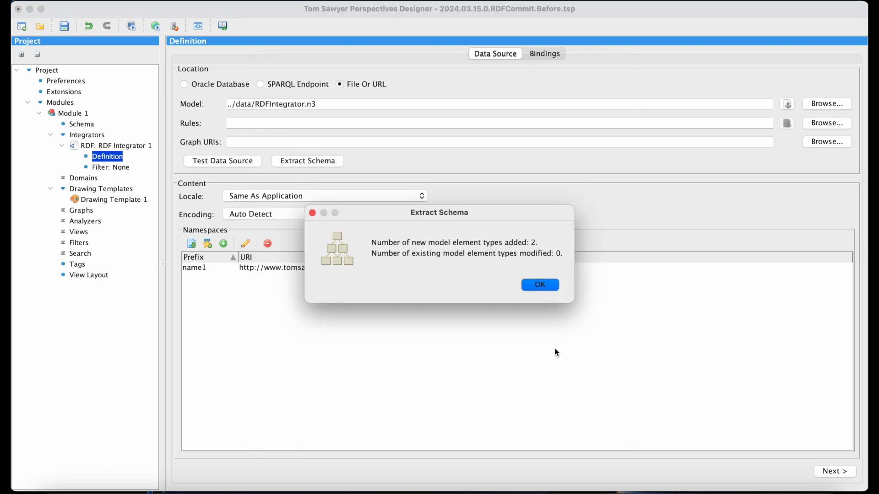
left_click(546, 284)
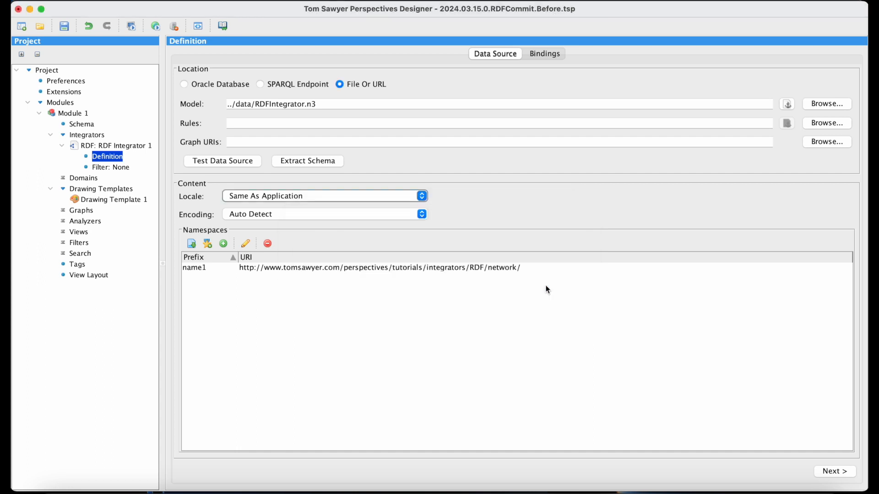
- Expand all model element types in the integrator's bindings and examine Connection's read, create, modify and delete SPARQL queries
left_click(548, 54)
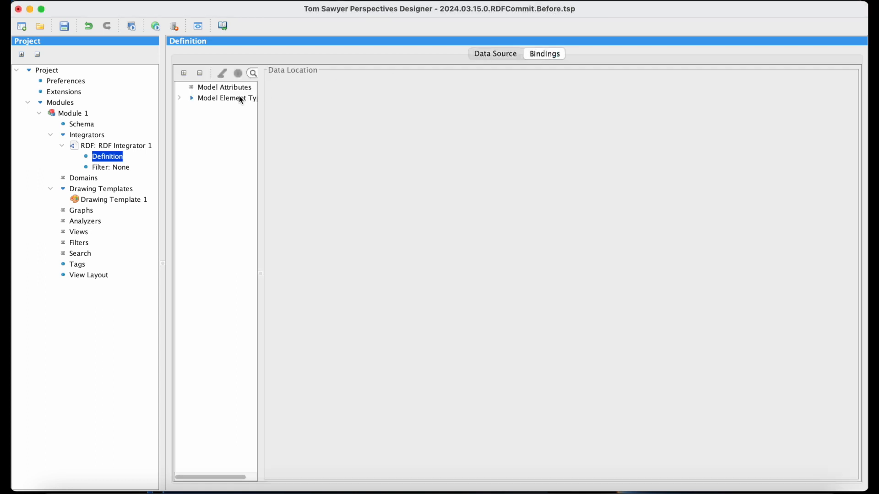
left_click_drag(259, 112, 278, 111)
left_click(179, 99)
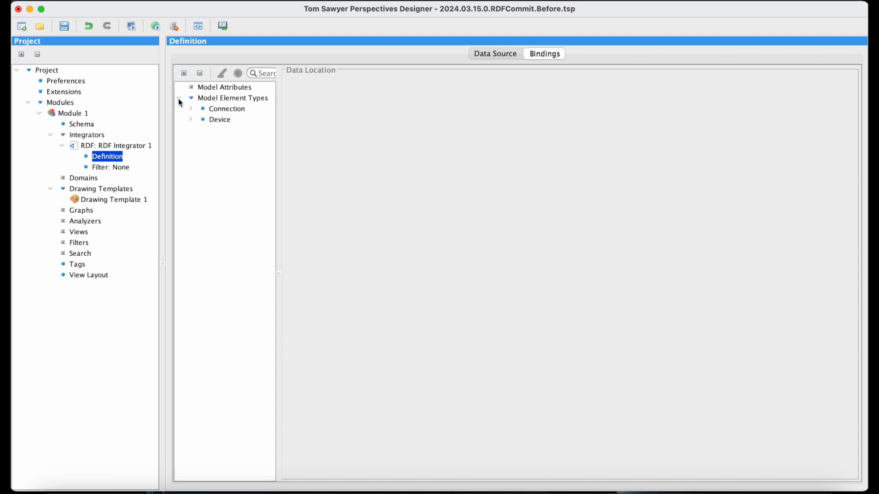
left_click(184, 74)
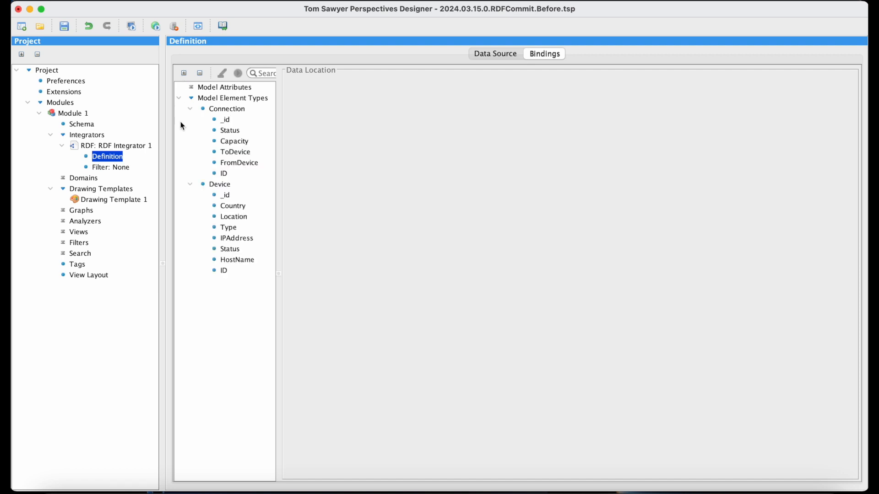
left_click(235, 110)
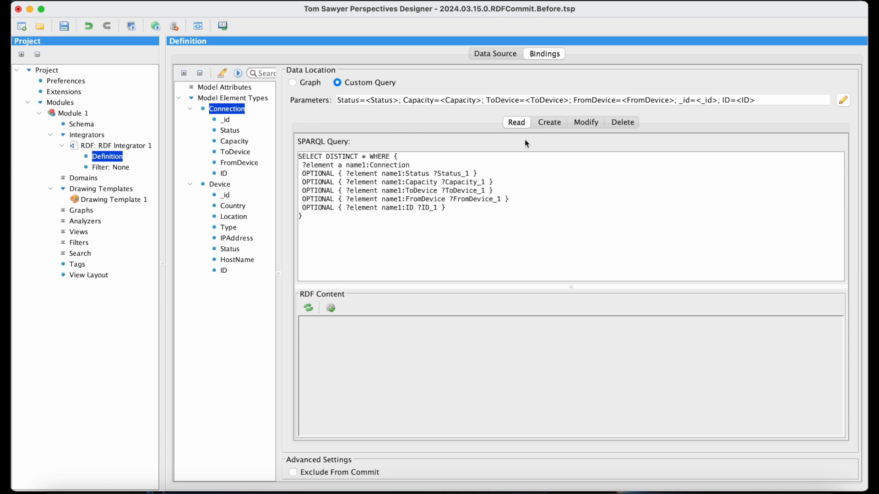
left_click(548, 123)
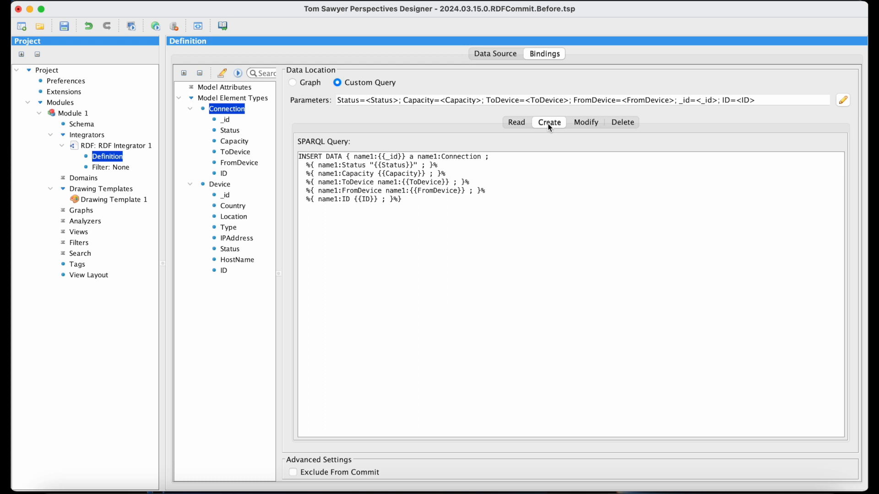
left_click(592, 123)
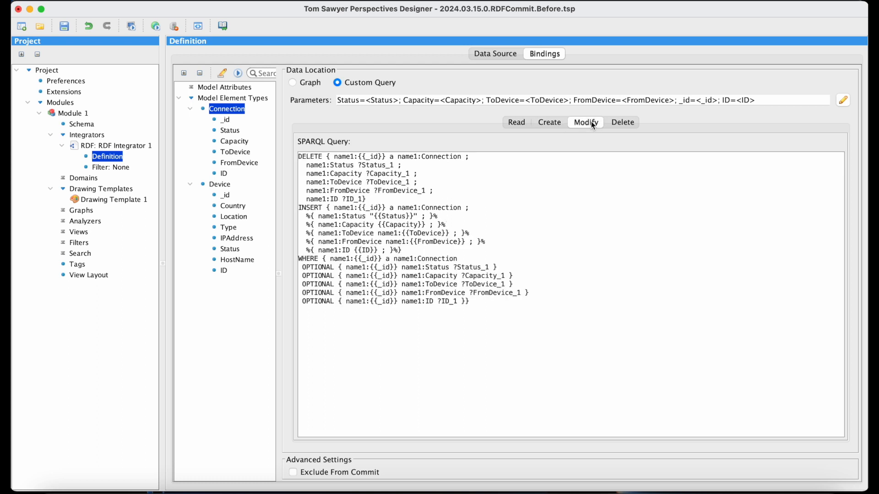
left_click(630, 123)
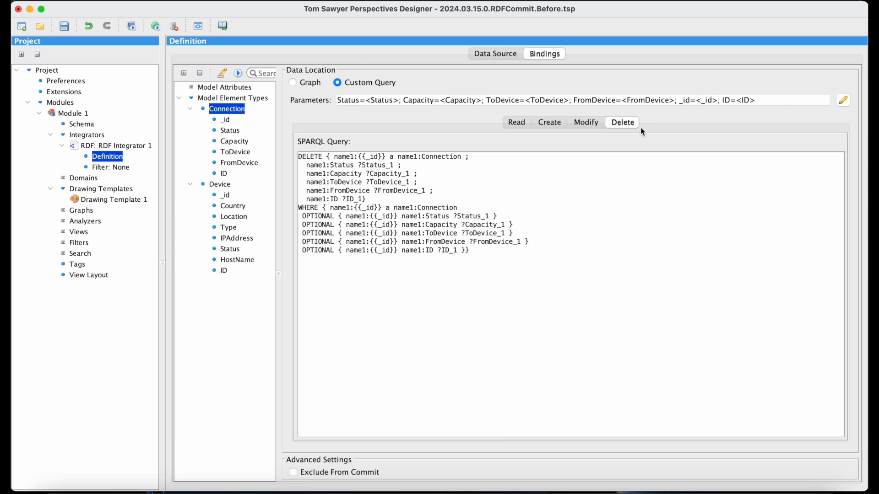
- Review the column bindings of the Connection attributes _id, Status, Capacity, ToDevice, FromDevice and ID
left_click(226, 119)
left_click(230, 131)
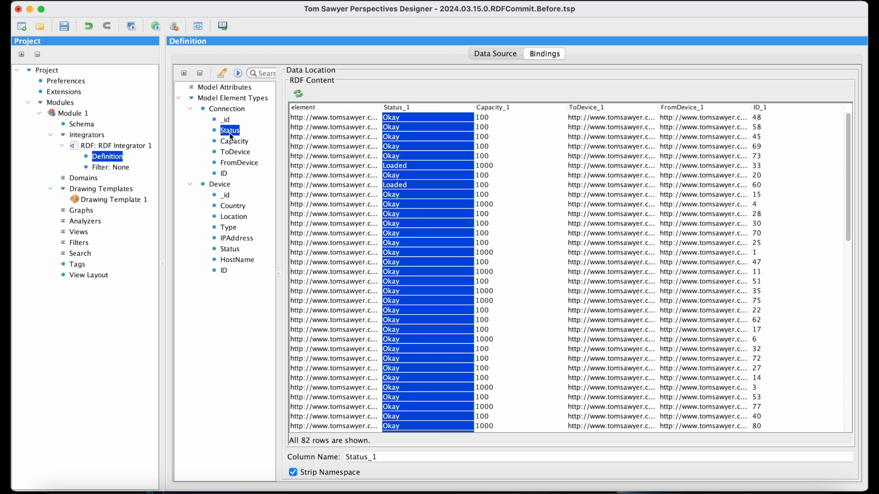
left_click(232, 143)
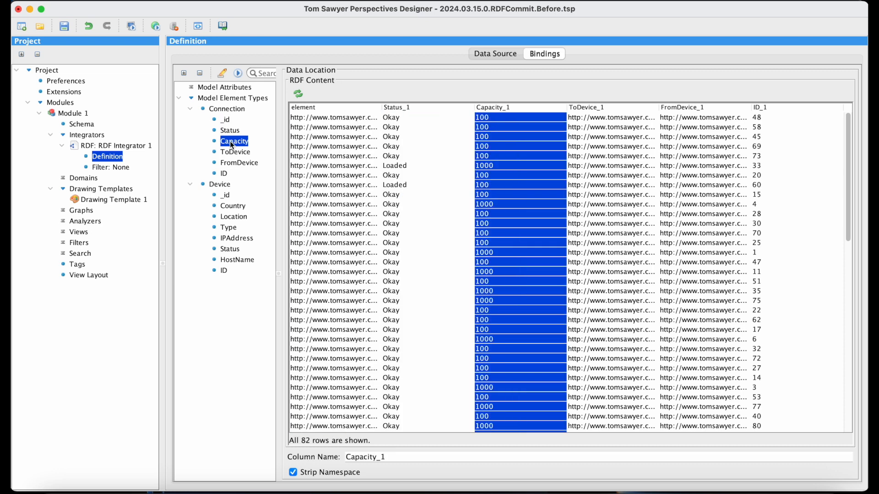
left_click(232, 151)
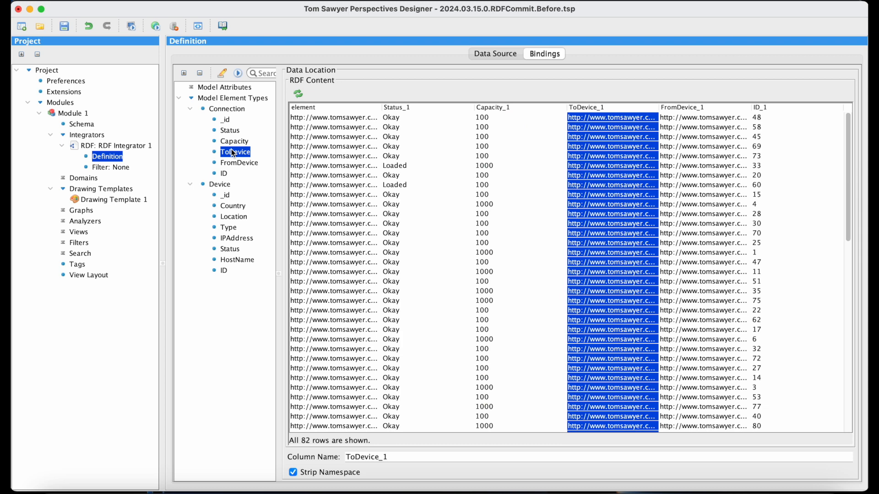
left_click(235, 165)
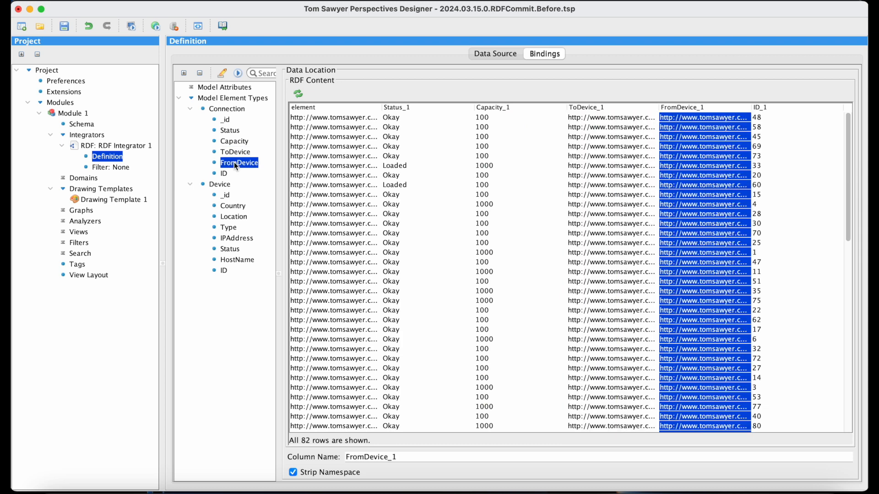
left_click(224, 173)
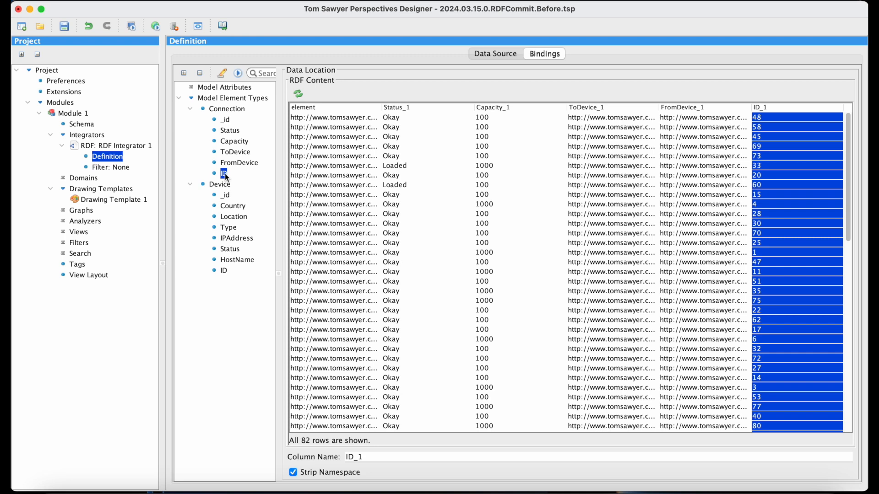
- Examine the Device element type's read, create, modify and delete SPARQL queries
left_click(227, 185)
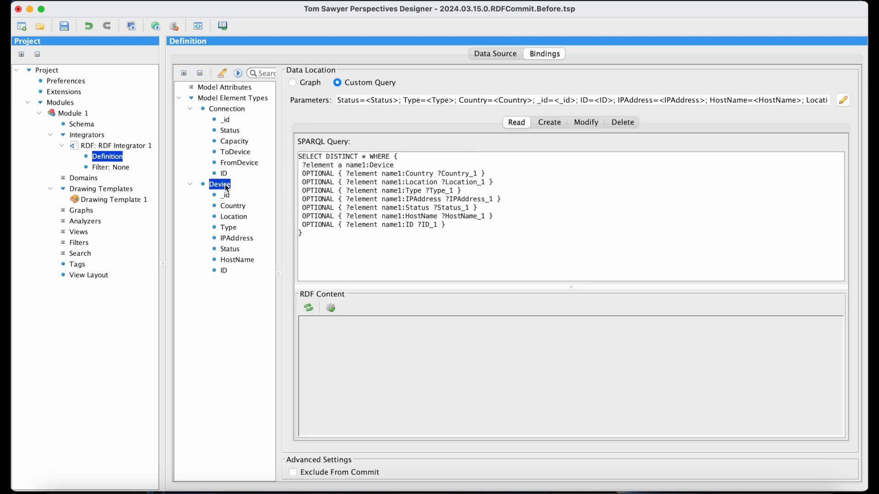
left_click(549, 123)
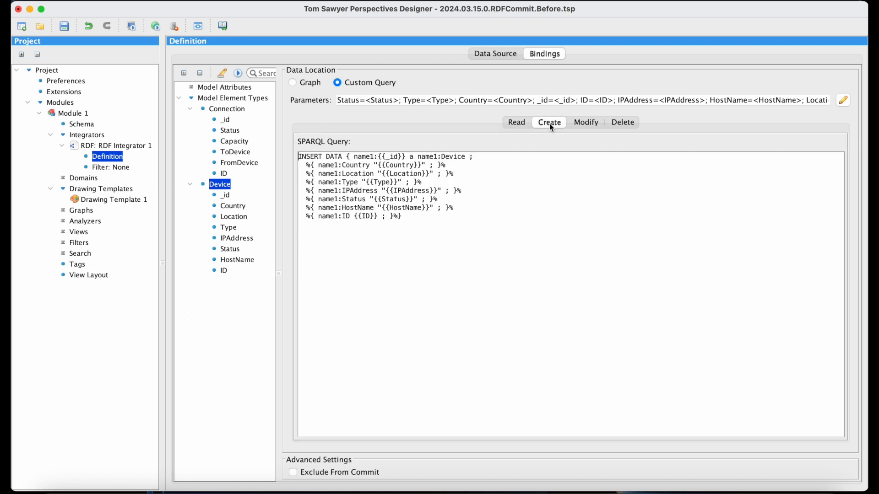
left_click(587, 123)
left_click(634, 126)
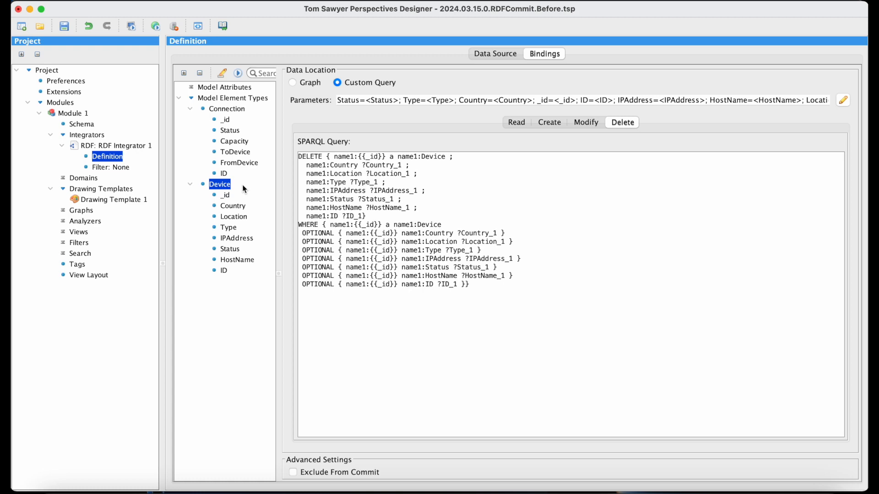
- Review the column bindings of the Device attributes from _id and Country through HostName and ID
left_click(226, 195)
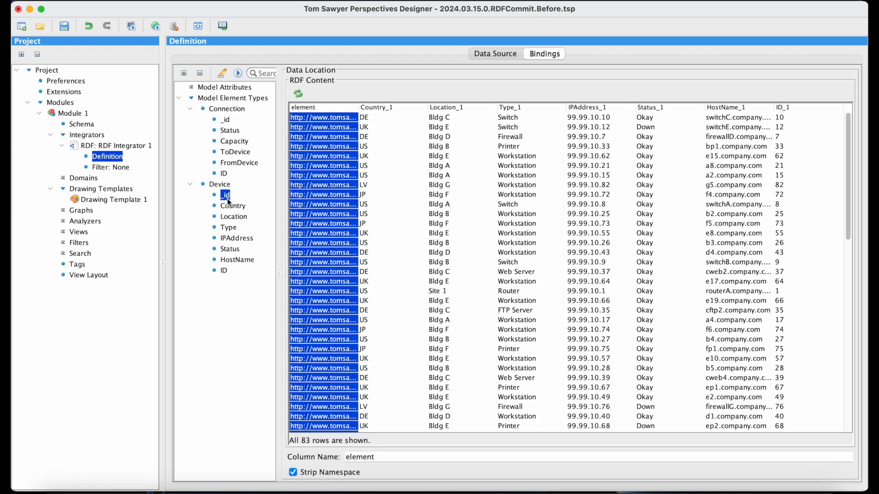
left_click(230, 207)
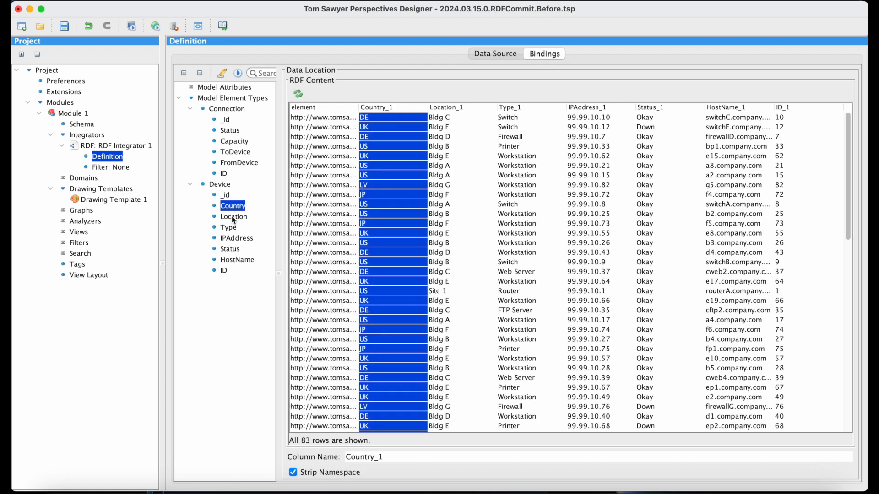
left_click(233, 218)
left_click(234, 230)
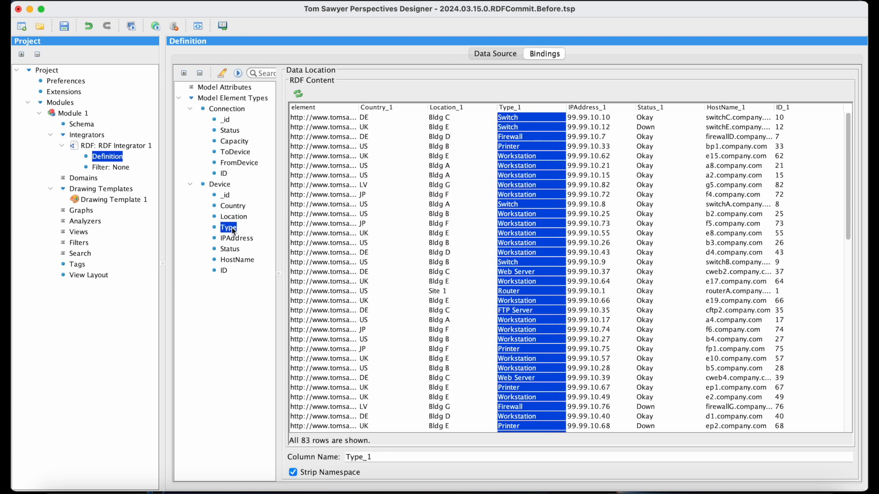
left_click(239, 238)
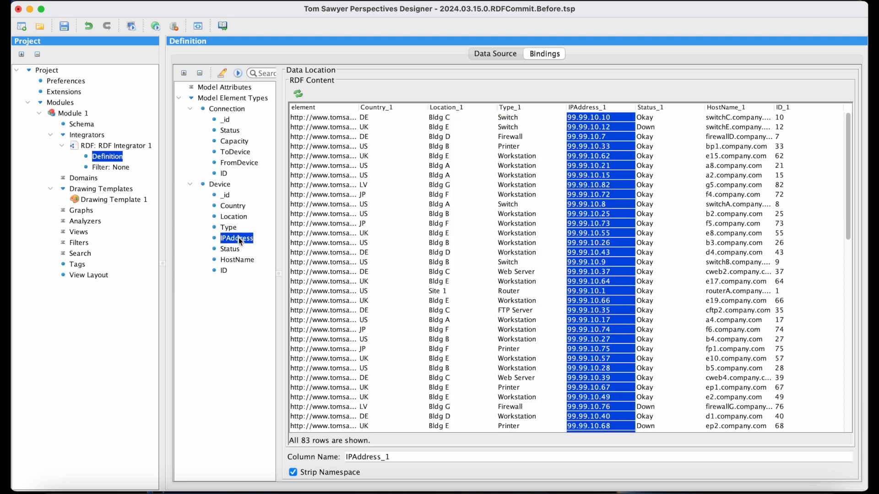
left_click(237, 249)
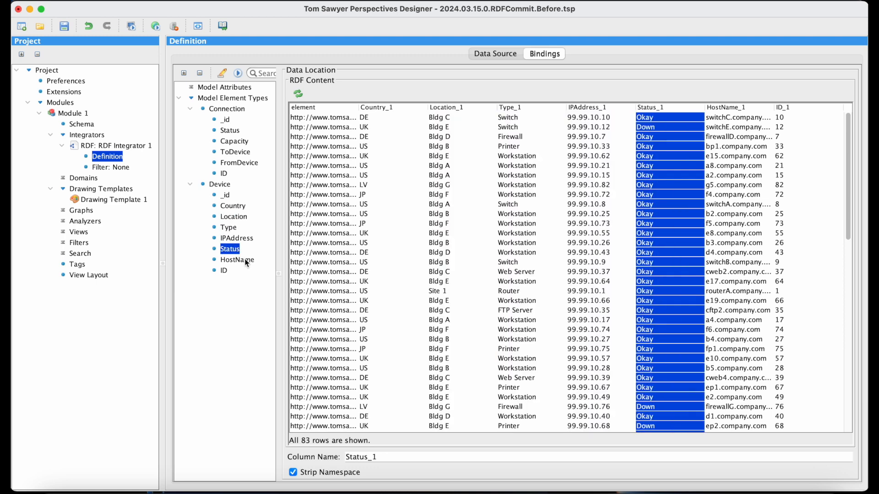
left_click(247, 261)
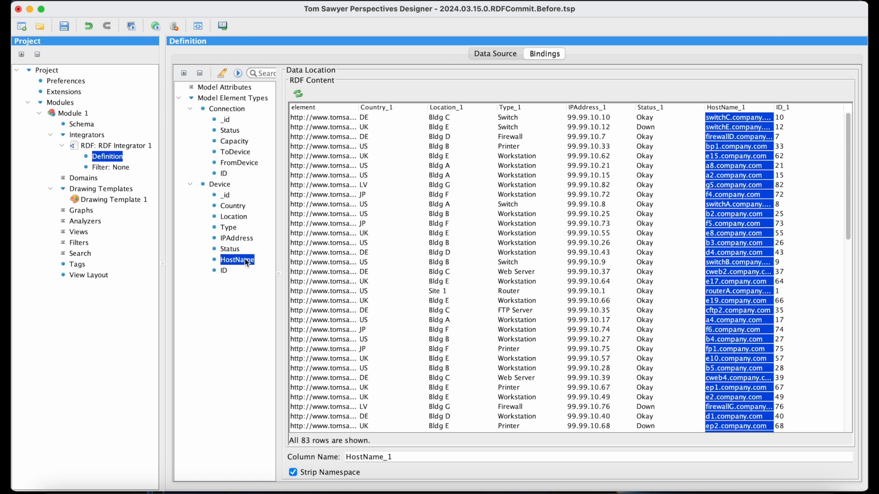
left_click(223, 271)
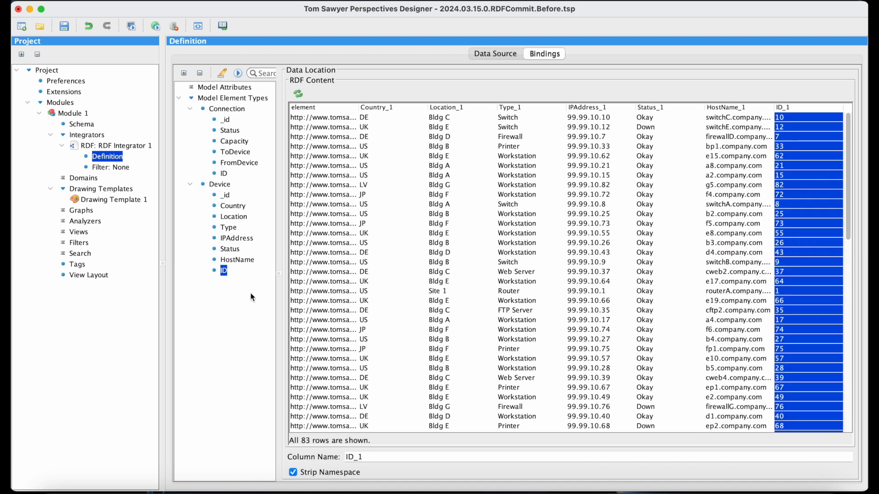
- Enable the schema drawing for Module 1 and show all attributes of the Connection and Device element types
left_click(89, 125)
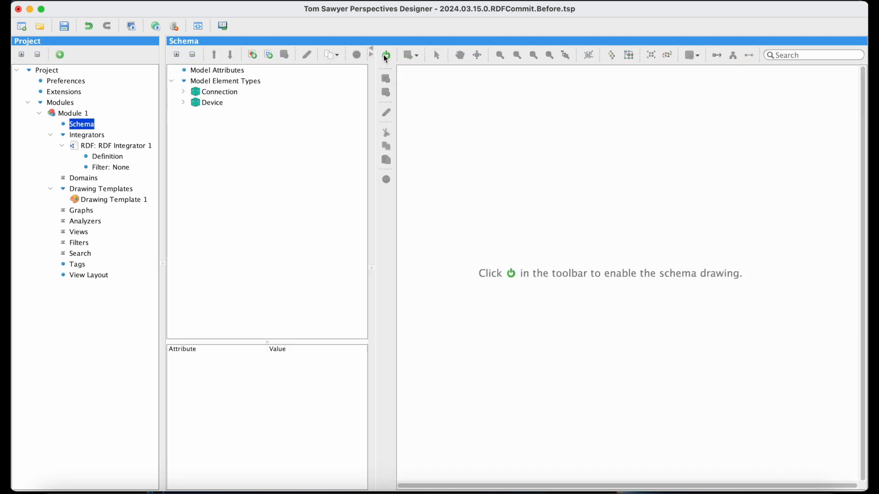
left_click(386, 56)
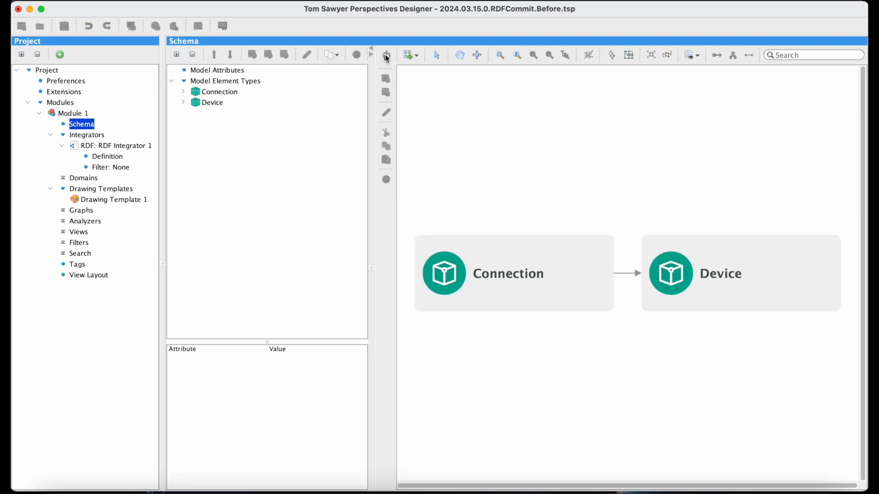
left_click(692, 55)
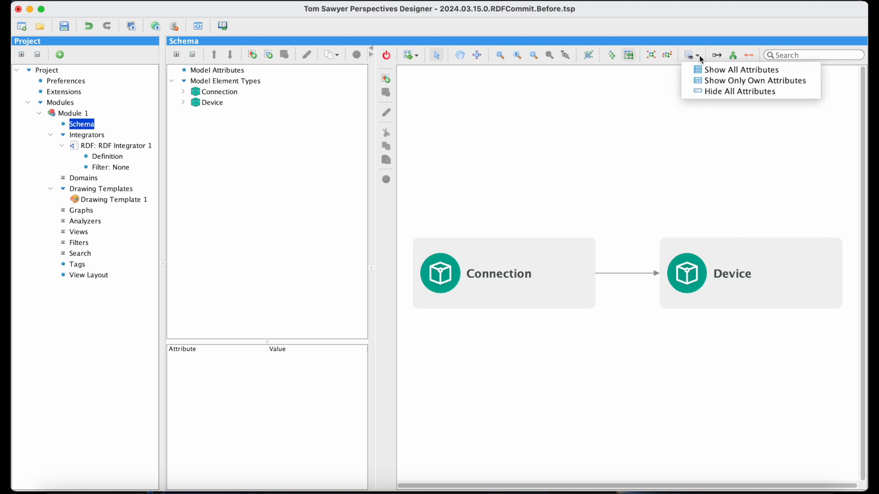
left_click(719, 69)
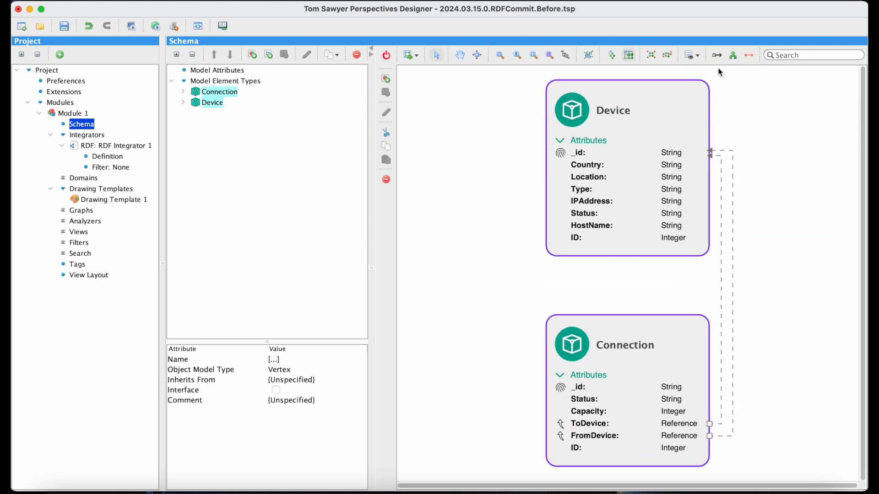
- Change the Connection element type's object model type to Edge, with Device as both its source and target
left_click(755, 114)
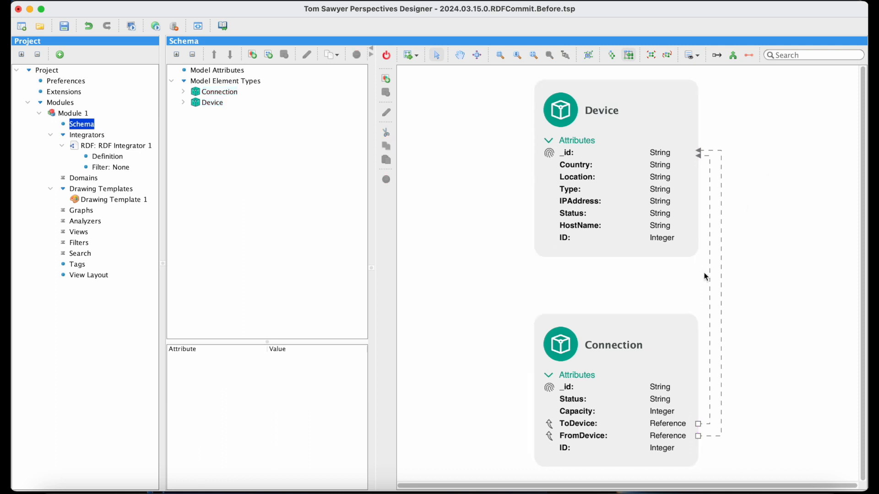
left_click(674, 319)
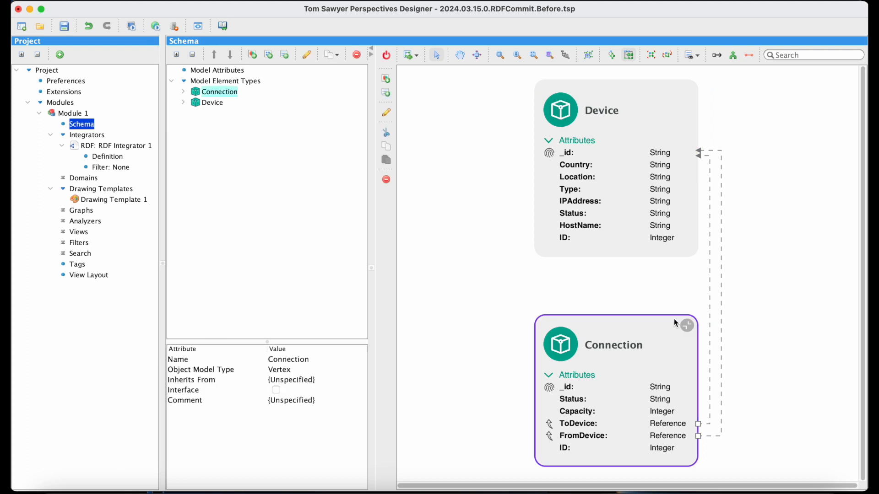
right_click(674, 323)
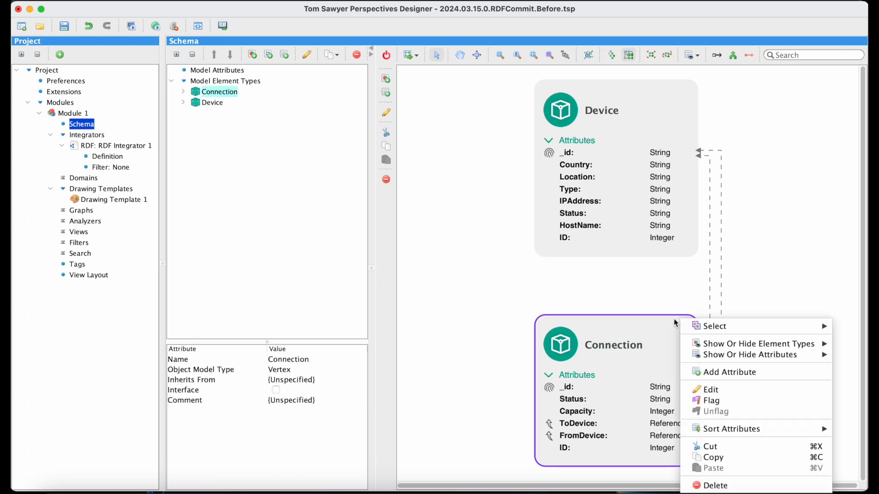
left_click(714, 391)
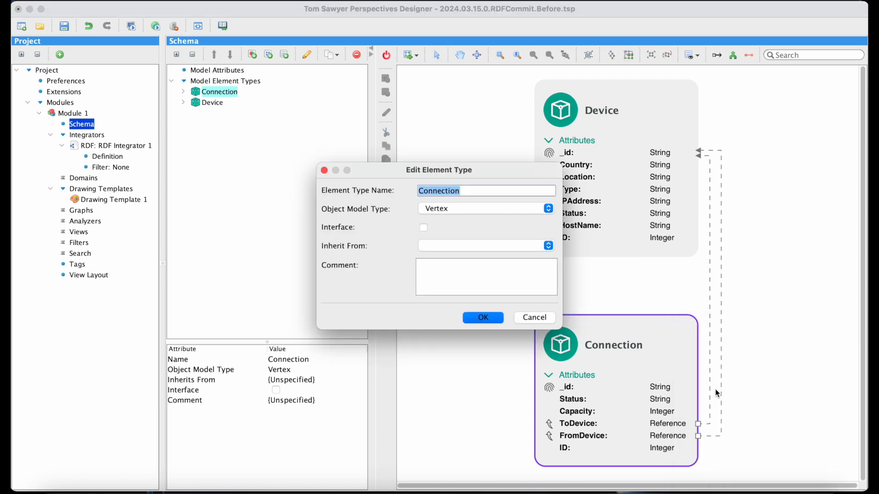
left_click(551, 211)
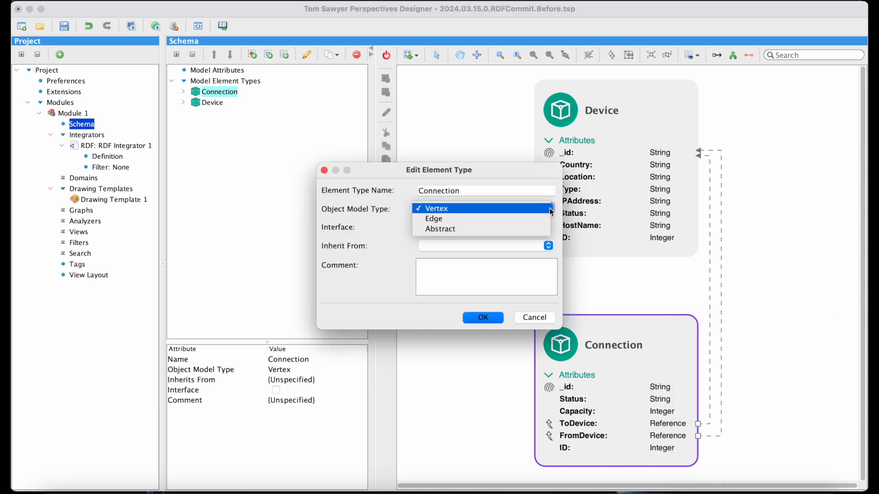
left_click(529, 218)
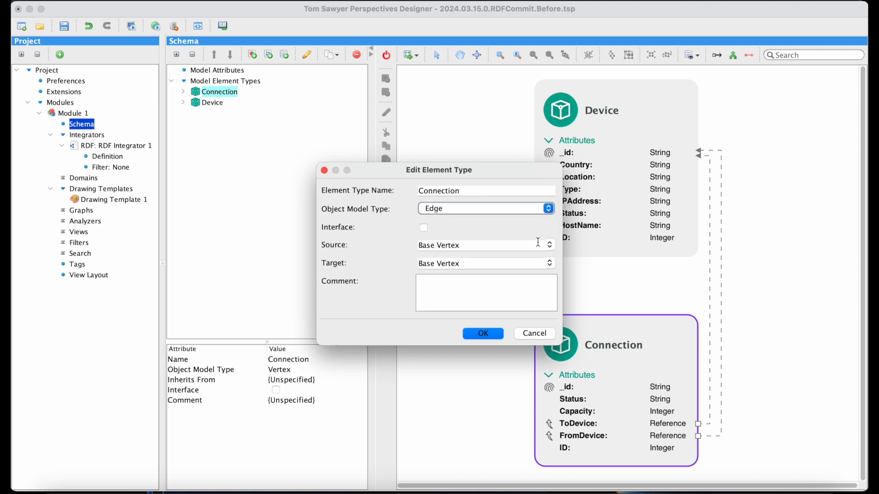
left_click(554, 253)
left_click(541, 265)
left_click(543, 264)
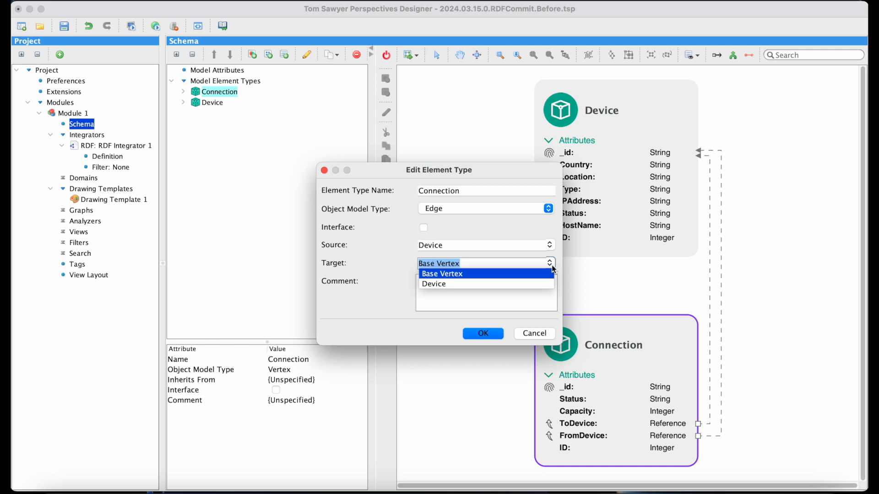
left_click(524, 284)
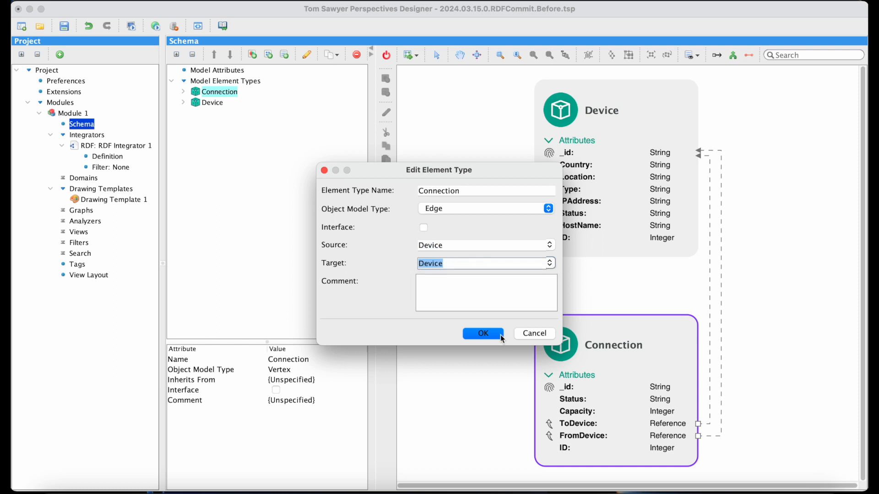
left_click(483, 333)
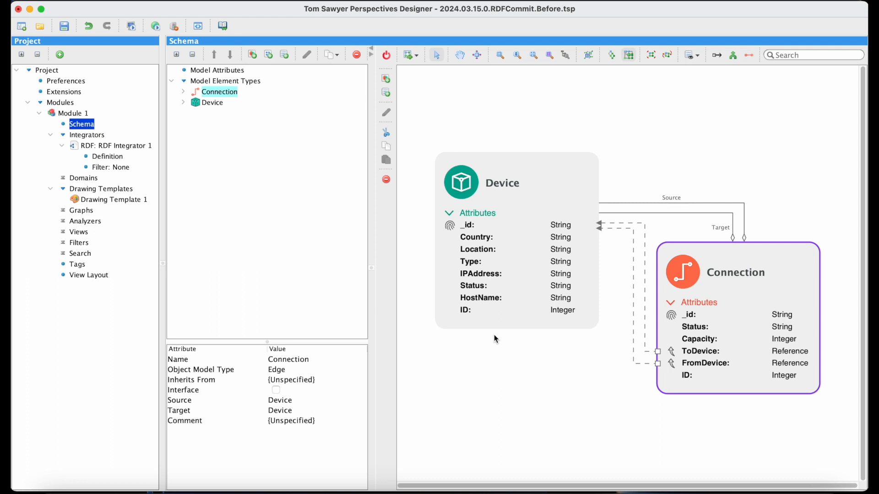
- Delete the ToDevice and FromDevice reference attributes from the Connection element type
left_click(702, 352)
right_click(702, 351)
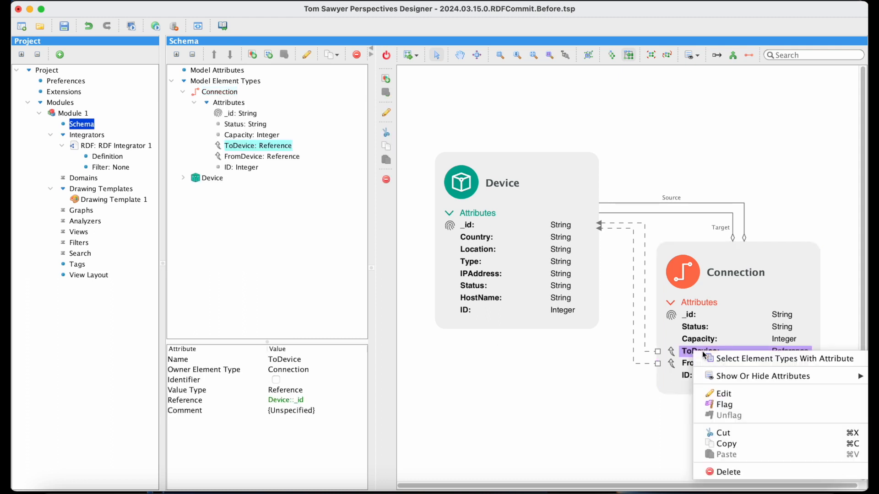
left_click(754, 475)
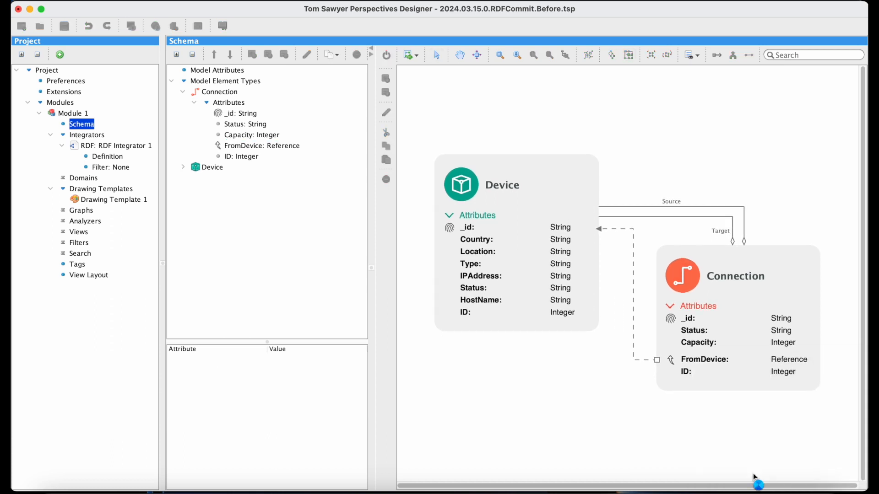
left_click(711, 361)
right_click(709, 358)
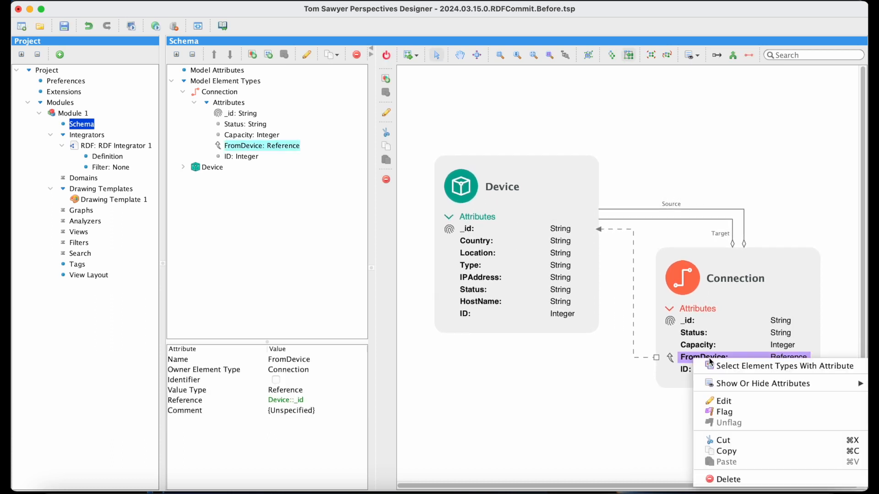
left_click(738, 479)
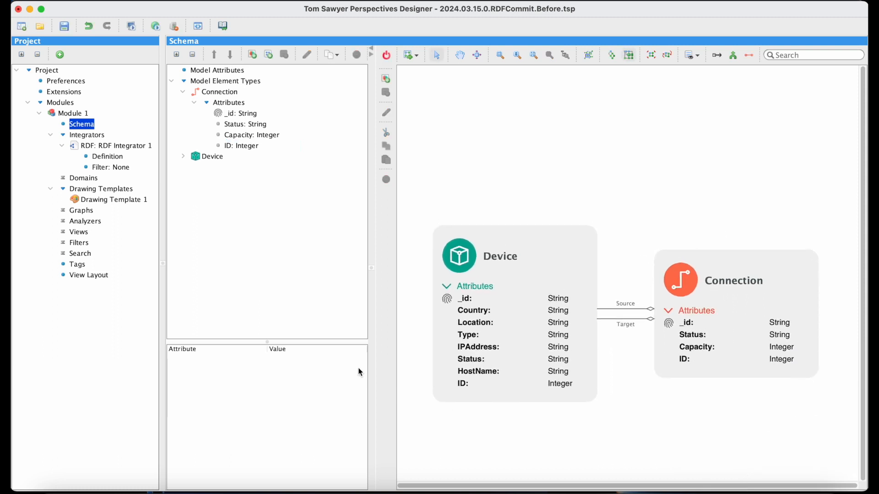
- In the RDF integrator bindings, bind Connection's Source ID to column FromDevice_1 and its Target ID to ToDevice_1
left_click(116, 157)
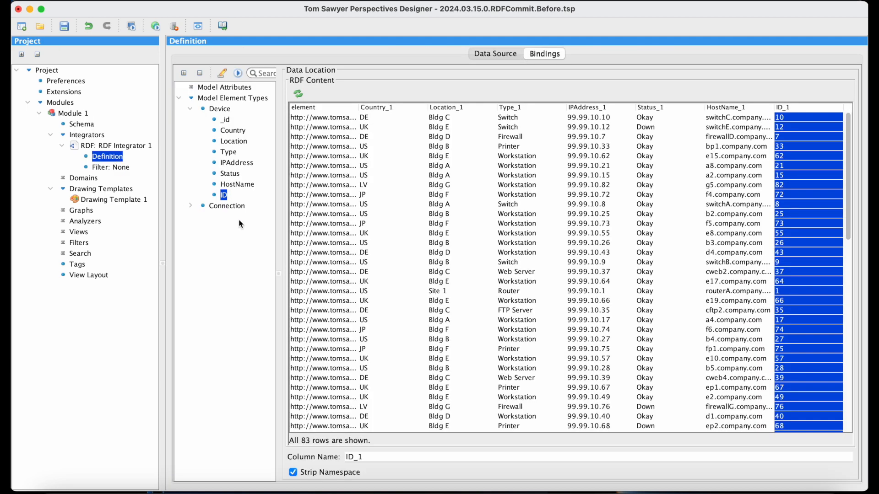
left_click(189, 204)
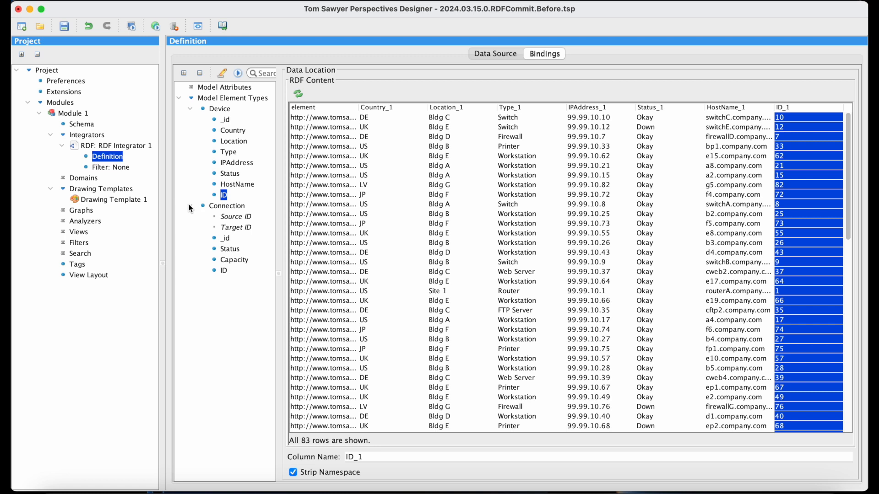
left_click(235, 217)
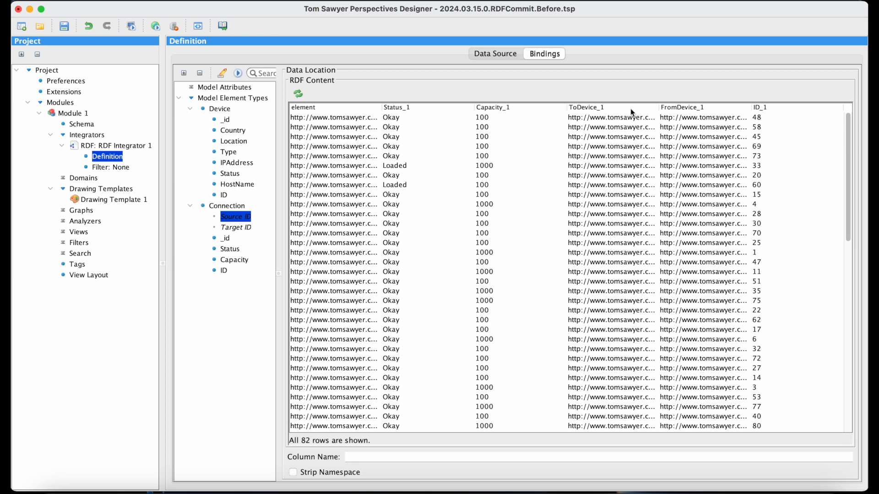
left_click(692, 108)
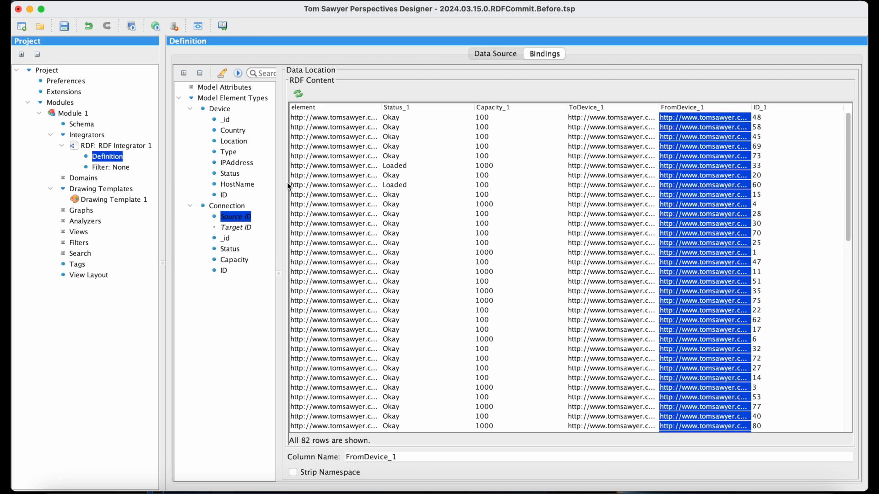
left_click(236, 228)
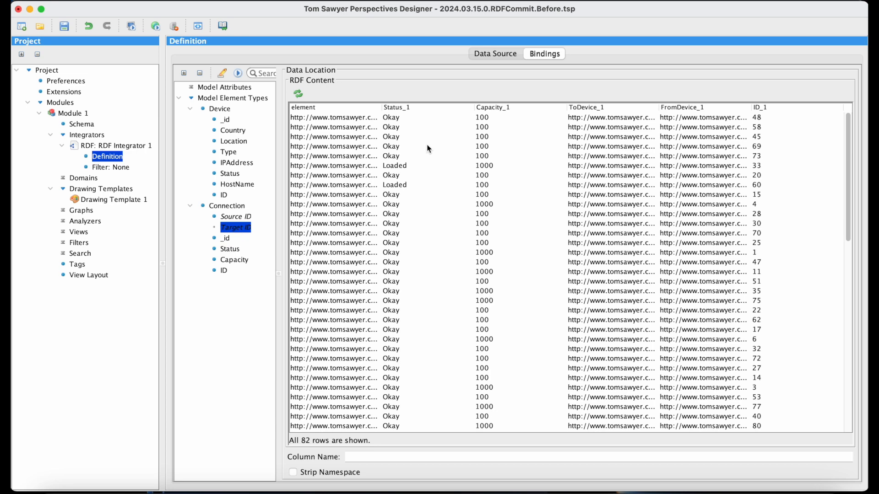
left_click(590, 109)
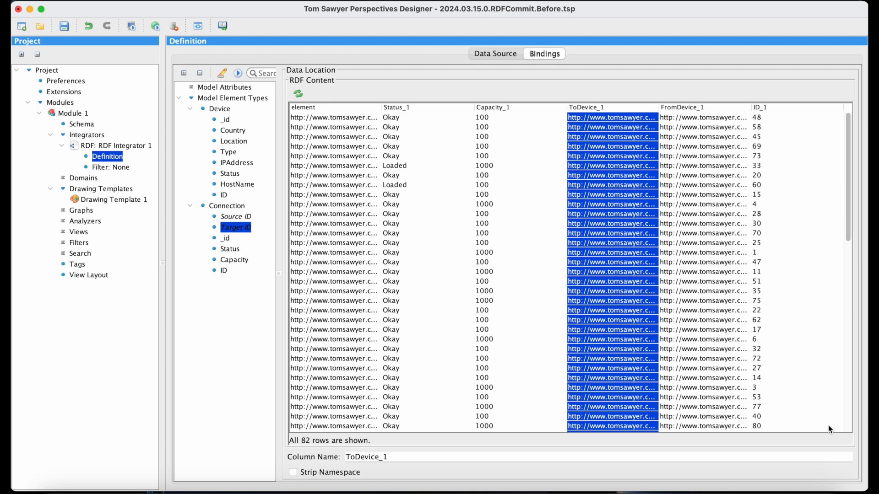
- Enable Strip Namespace for Connection's Target ID and Source ID bindings
left_click(293, 474)
left_click(238, 215)
left_click(293, 474)
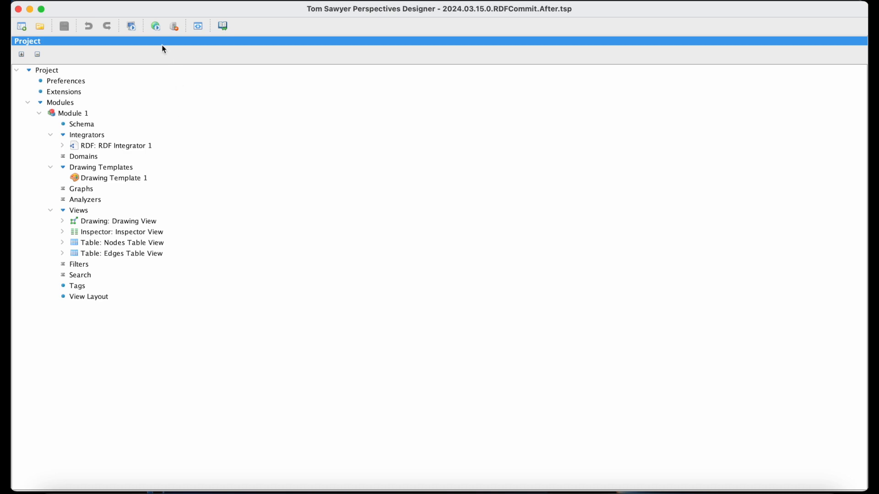
- Launch the web preview of the project, inspect the ID 14 node and locate the Site 2 router from the nodes table
left_click(156, 27)
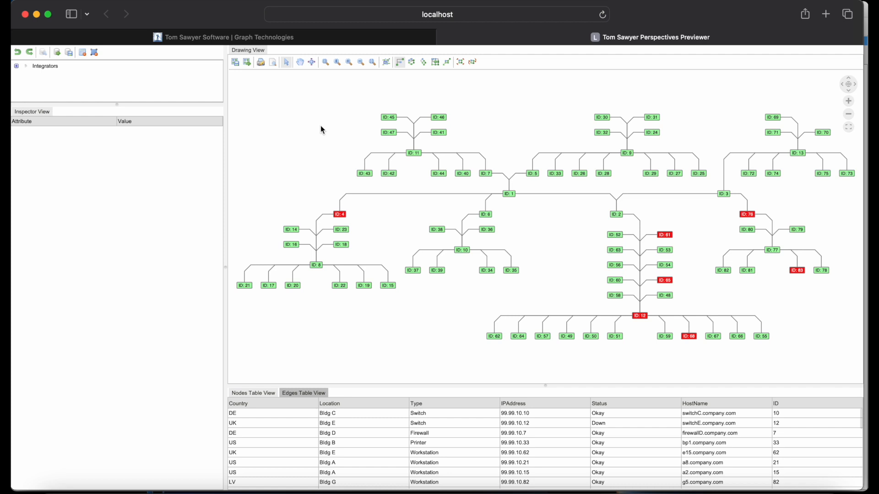
left_click(295, 231)
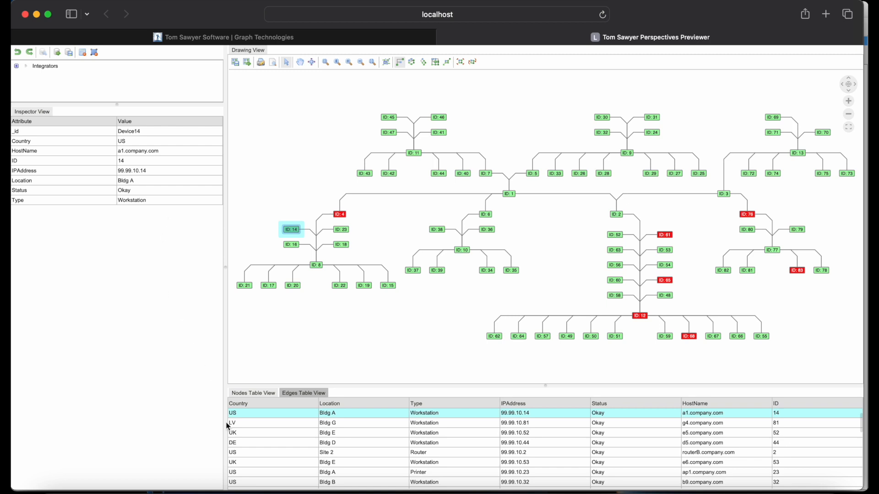
left_click(280, 453)
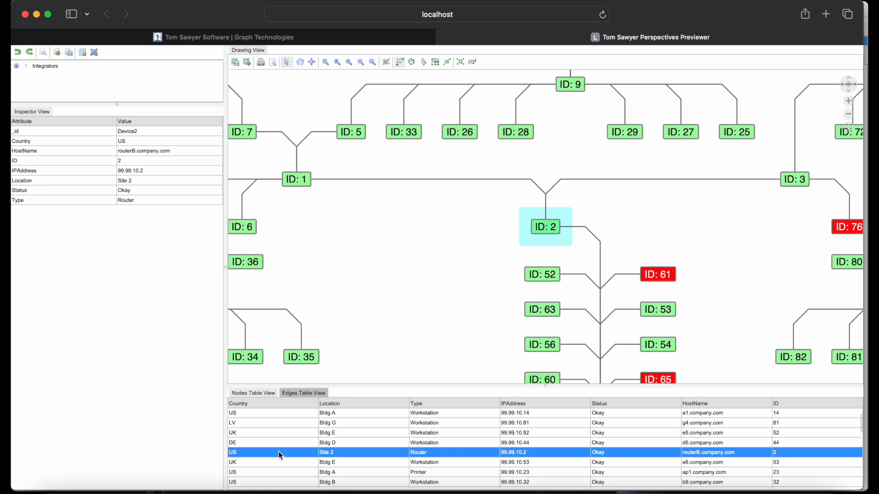
- Locate the connection with ID 58 from the edges table, clear the selection and fit the whole drawing in view
left_click(309, 394)
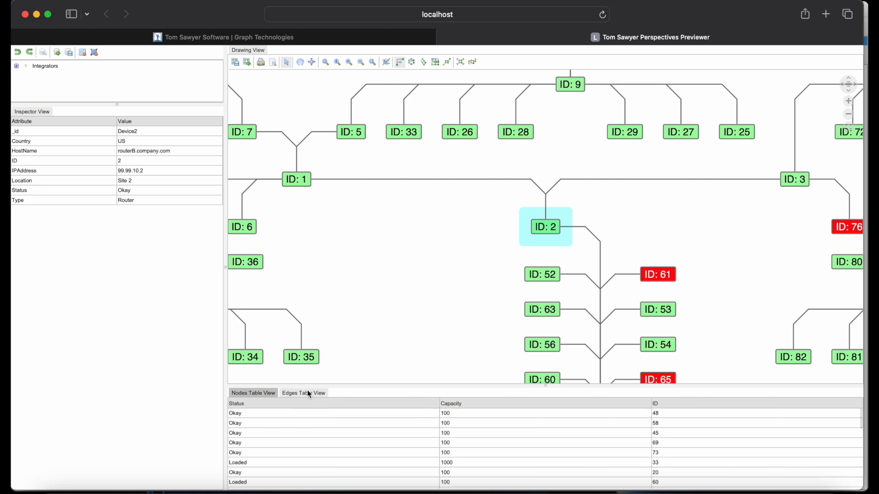
left_click(340, 425)
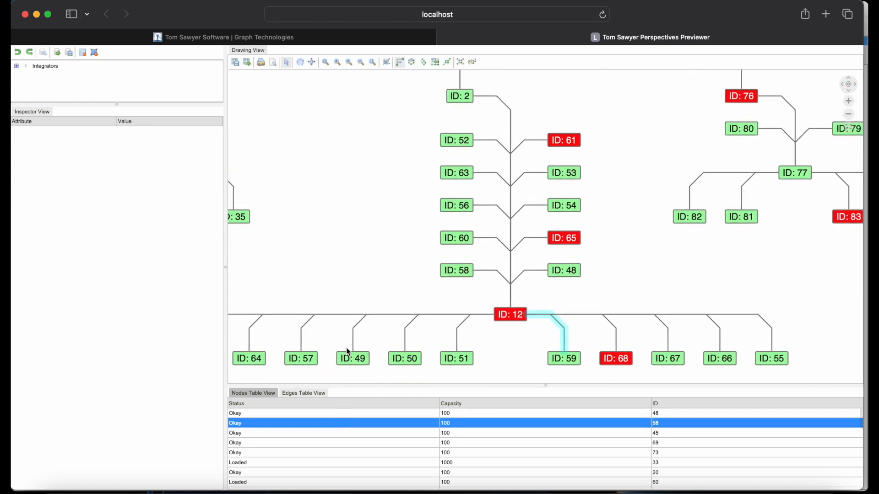
left_click(355, 284)
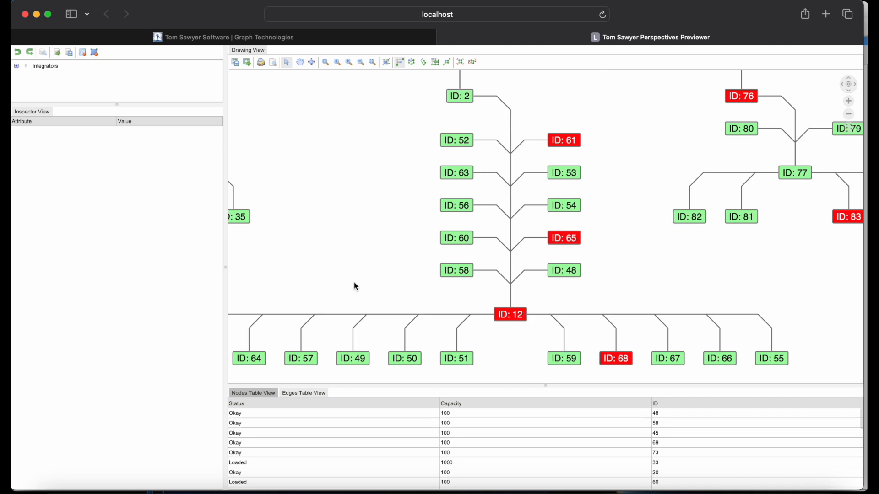
left_click(373, 62)
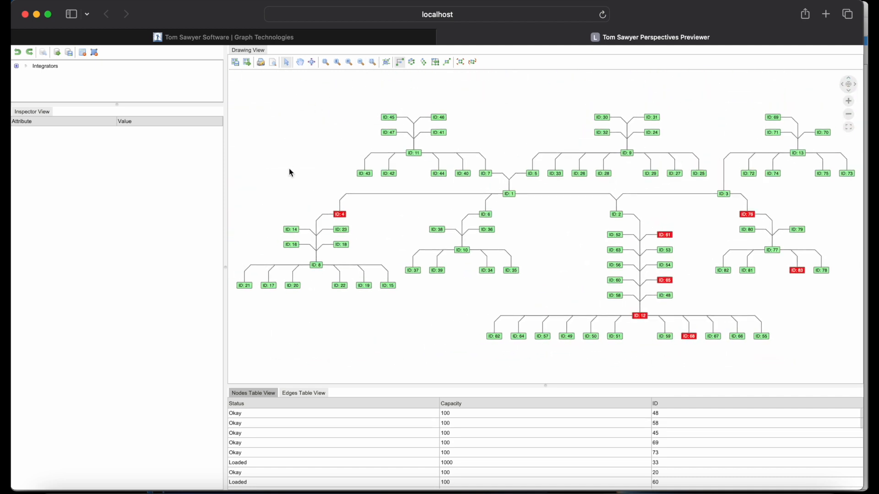
- Set the Status of the device with ID 14 to Down and clear the selection
left_click(293, 231)
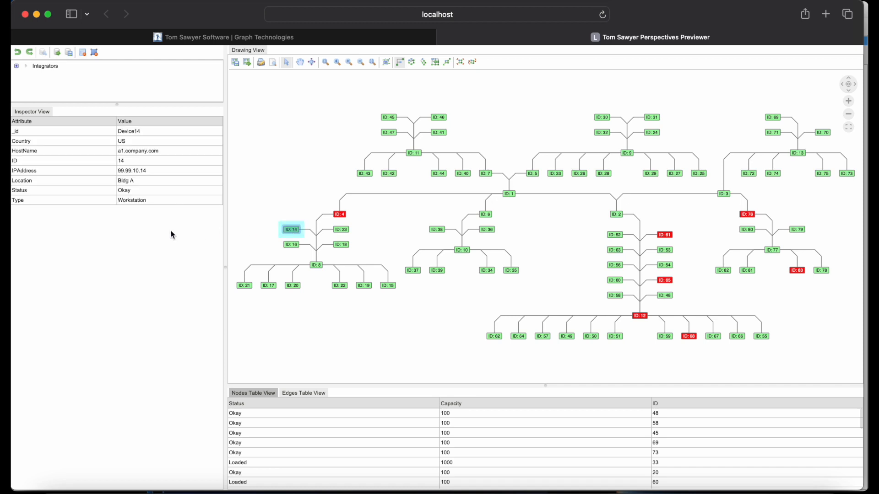
double_click(128, 190)
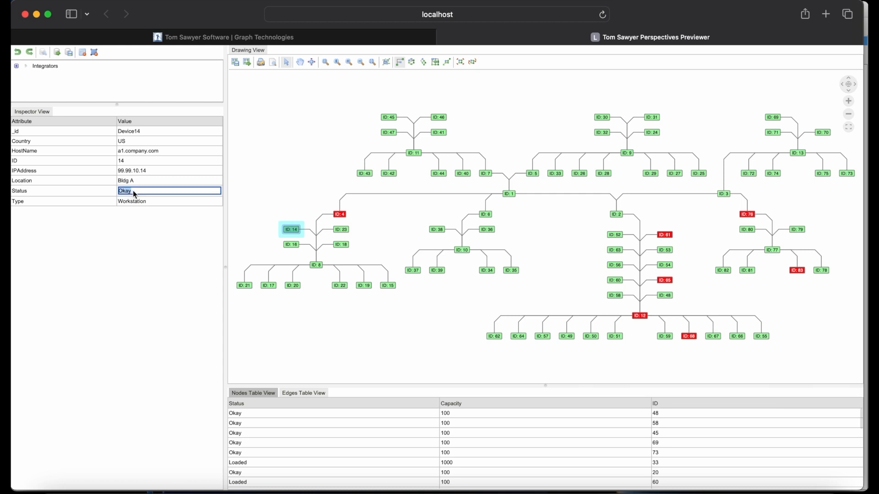
type("Down")
key("Return")
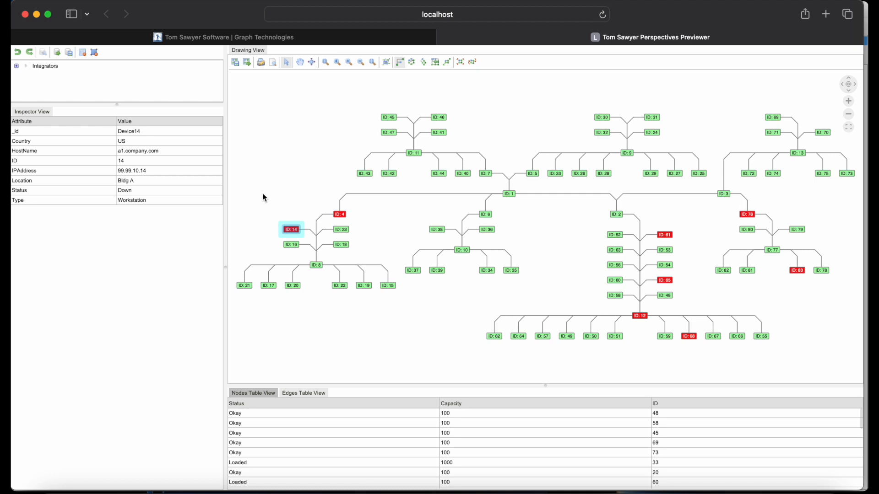
left_click(264, 197)
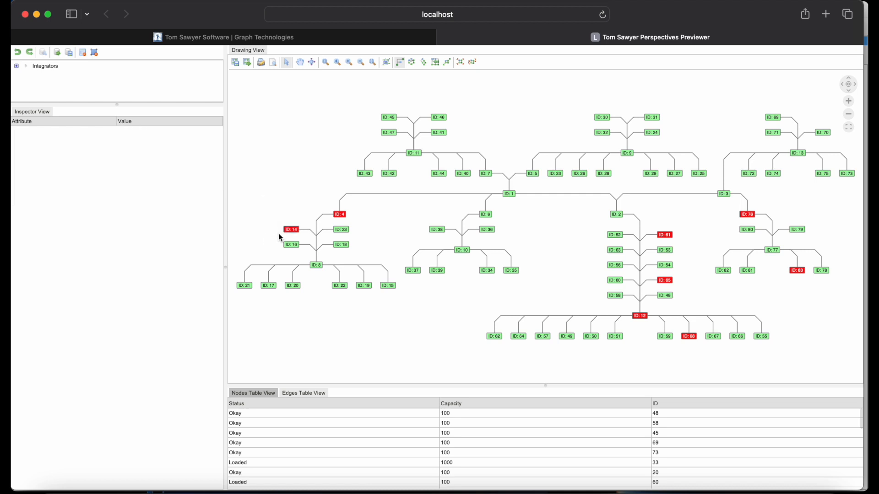